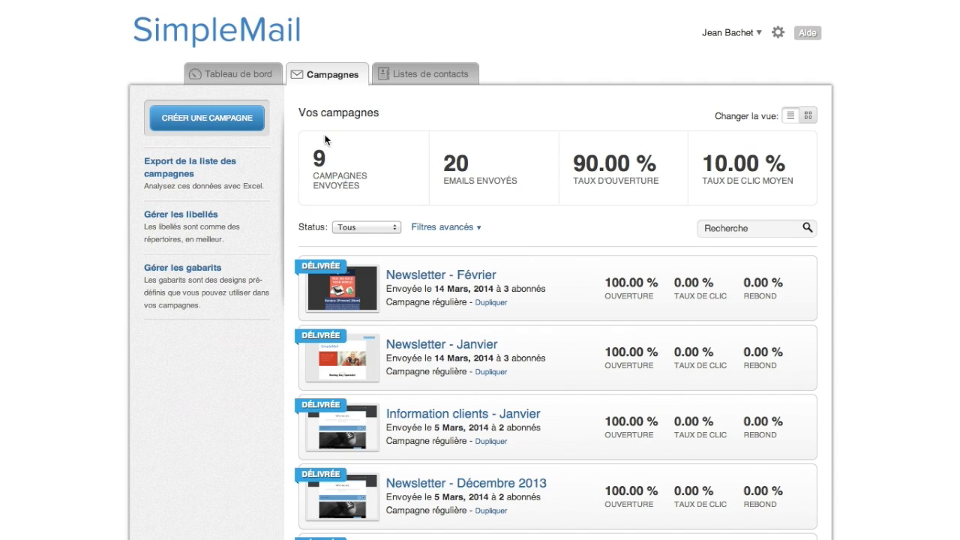
Create an A/B test campaign named "Test - 1" for the contact list Liste - 2 and continue to the campaign details.
left_click(228, 120)
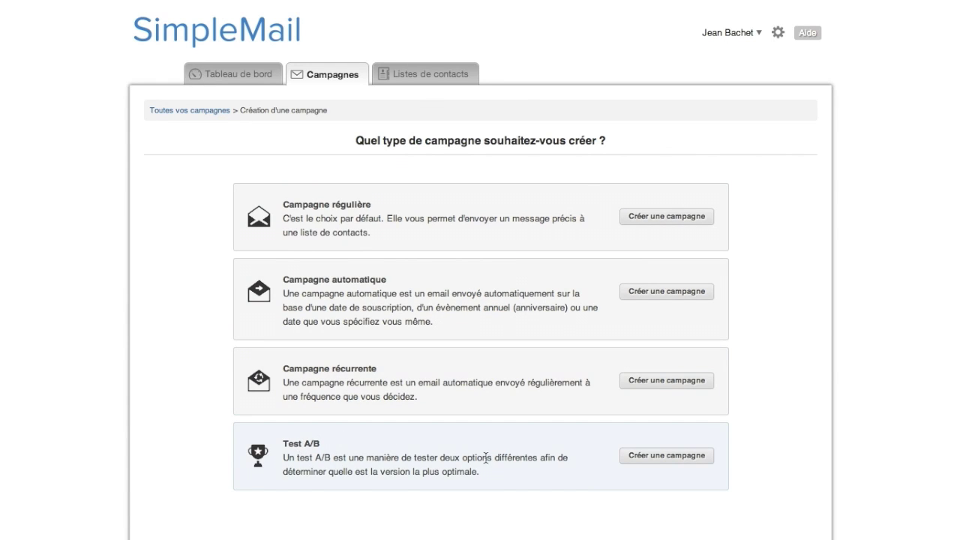
left_click(657, 458)
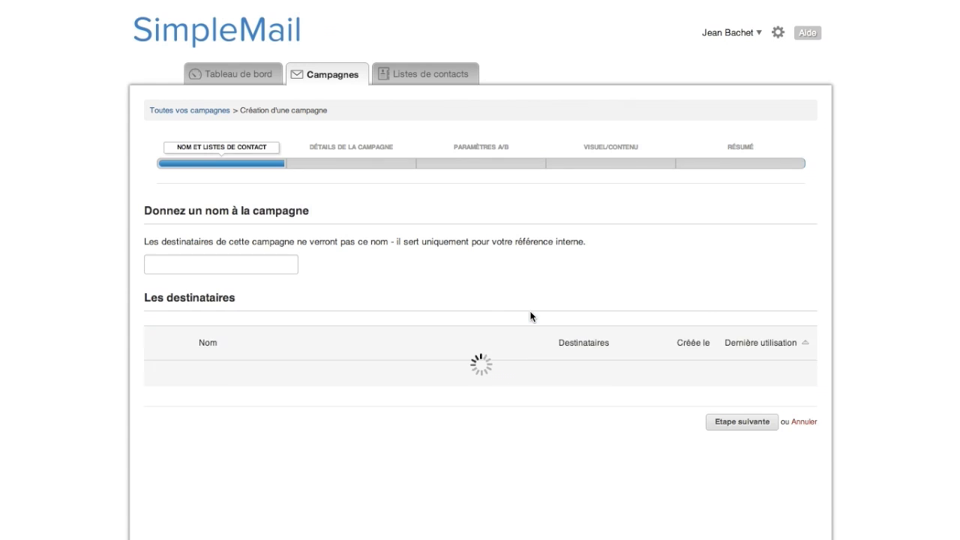
left_click(251, 263)
type("Test - 1")
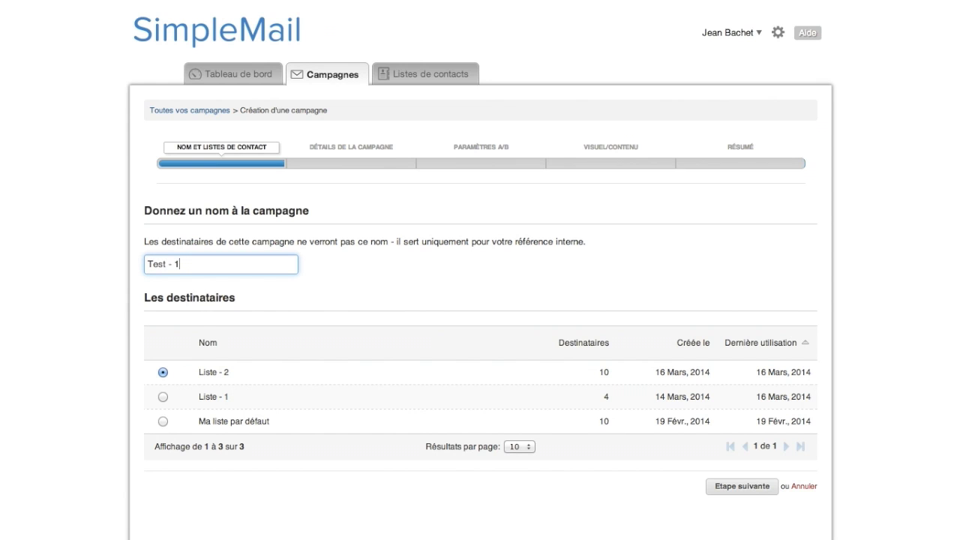
left_click(740, 488)
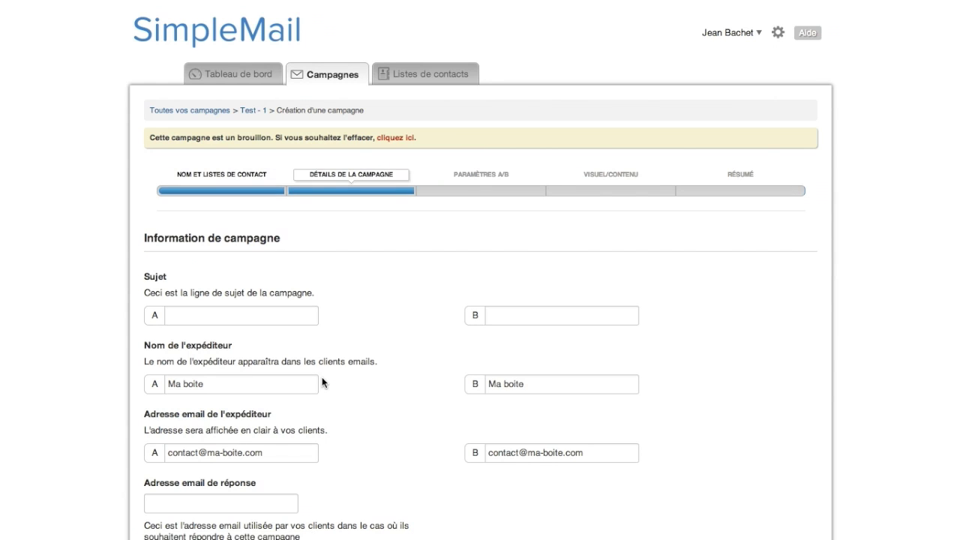
Set the campaign subject to "Objet 1" for version A and "Objet 2" for version B.
scroll(321, 376, "down", 3)
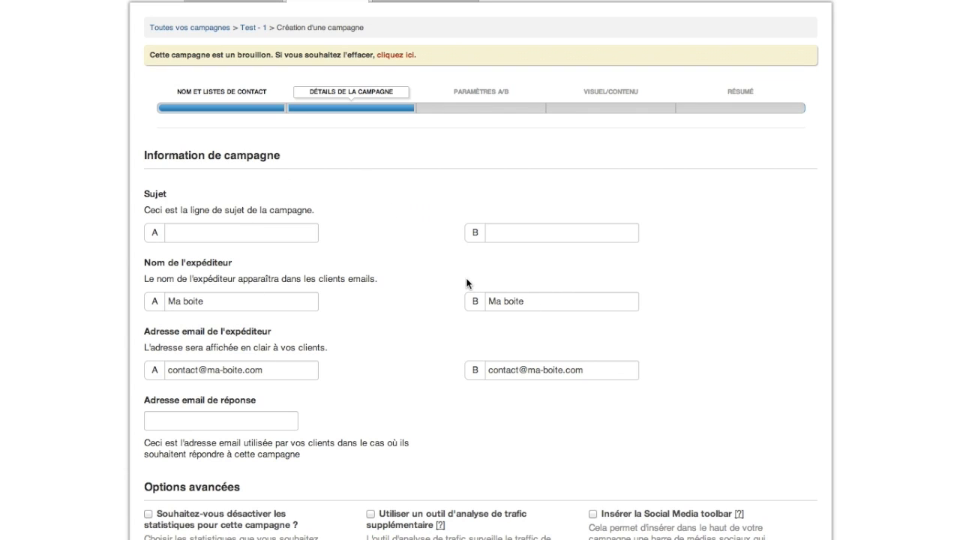
left_click(510, 240)
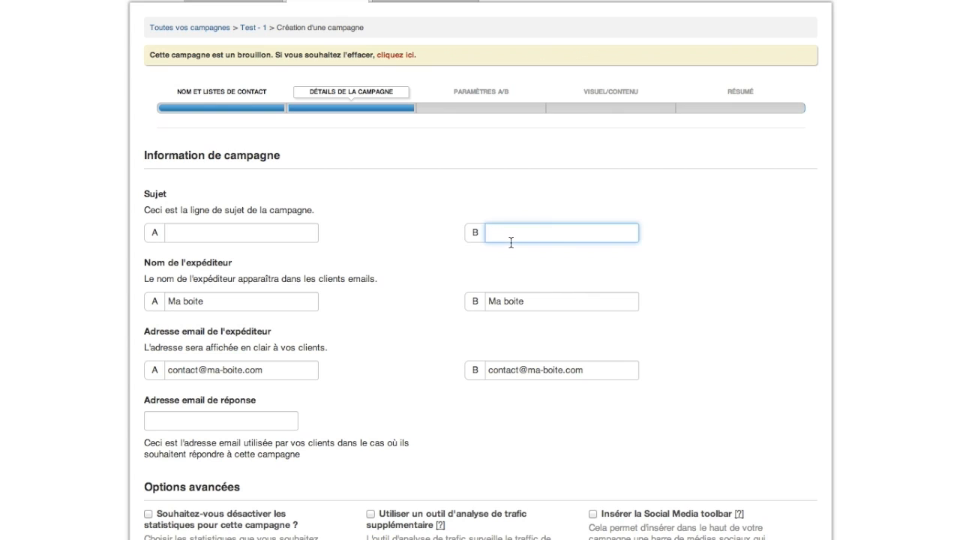
left_click(213, 228)
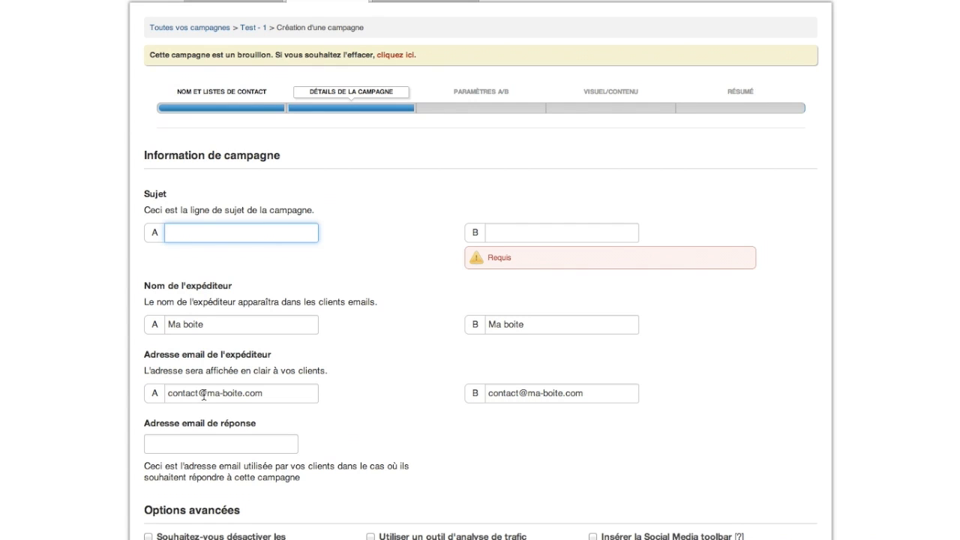
left_click(347, 423)
left_click(234, 230)
scroll(233, 229, "down", 1)
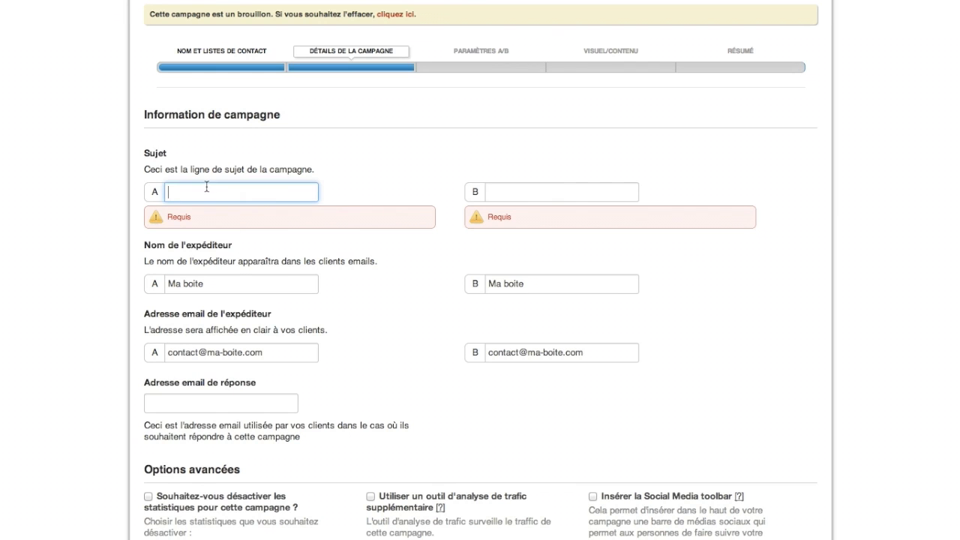
type("Objet 1")
left_click(562, 192)
type("Objet 2")
left_click(380, 314)
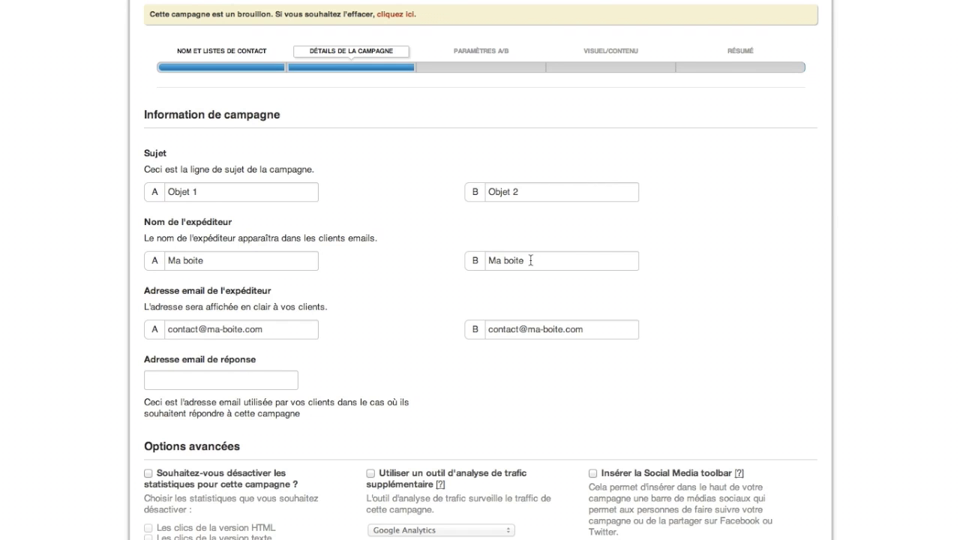
Change version B's sender name to "L'équipe de ma boite" and continue to the A/B parameters.
left_click_drag(530, 260, 347, 222)
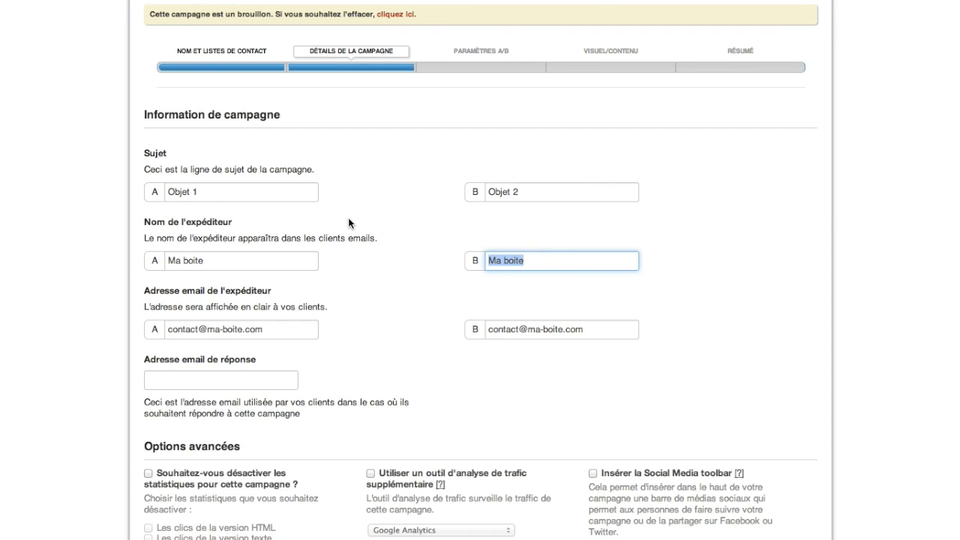
key("BackSpace")
type("L'équipe de ma boite")
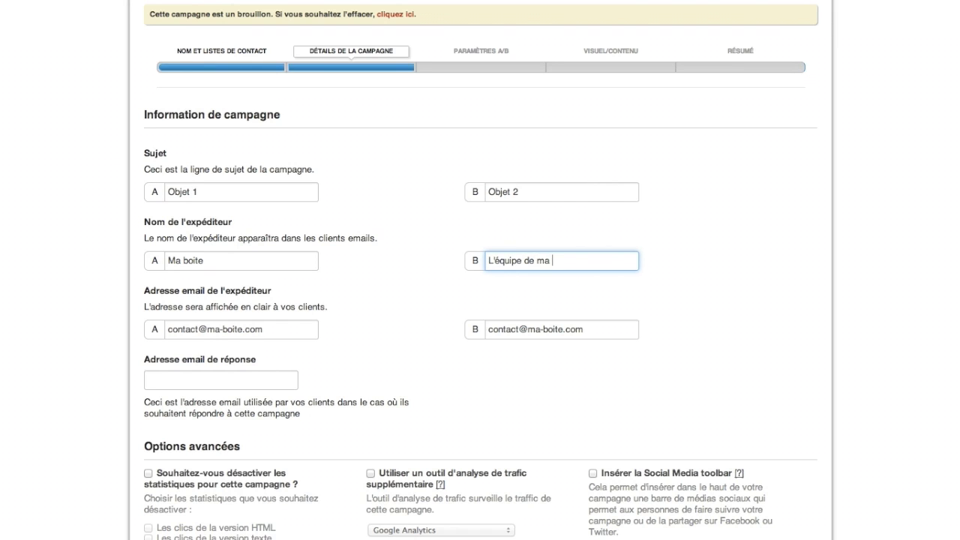
left_click(430, 378)
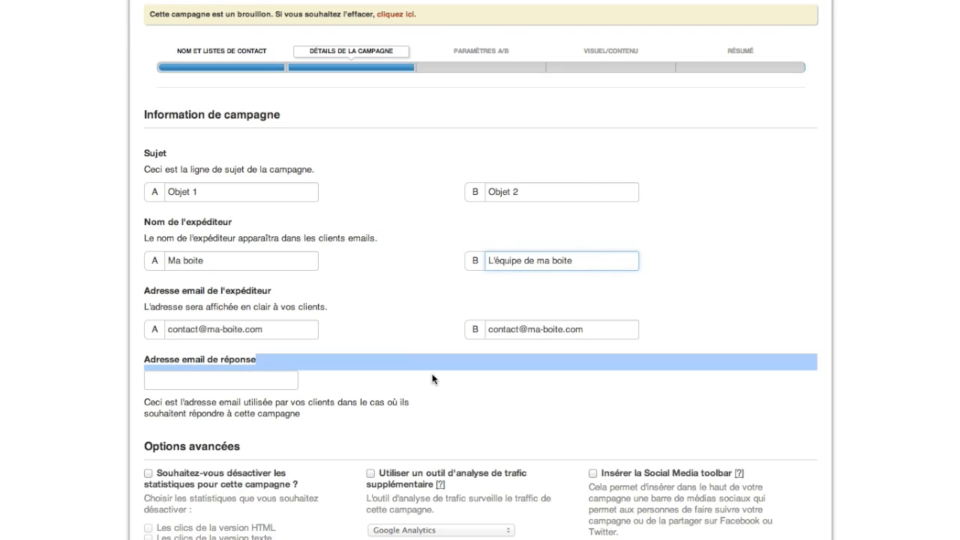
scroll(430, 377, "down", 2)
scroll(488, 482, "down", 2)
left_click(740, 488)
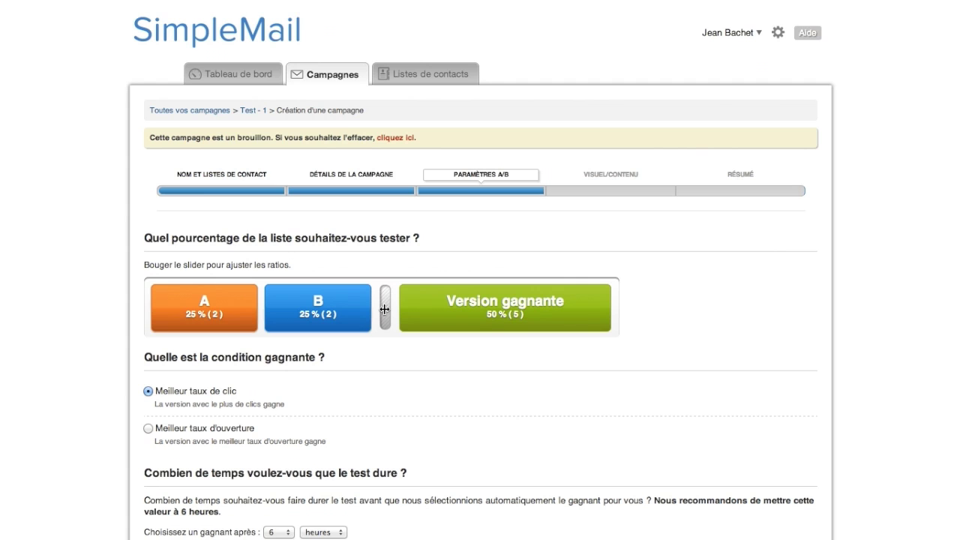
Try different test ratios, ending with 22 % each for A and B and 56 % for the winning version.
left_click_drag(385, 310, 326, 310)
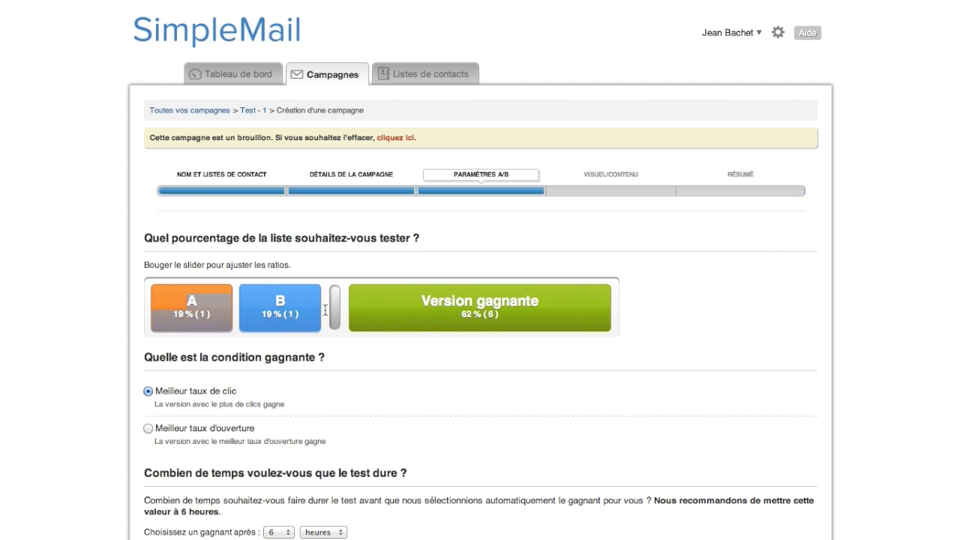
left_click_drag(329, 309, 447, 314)
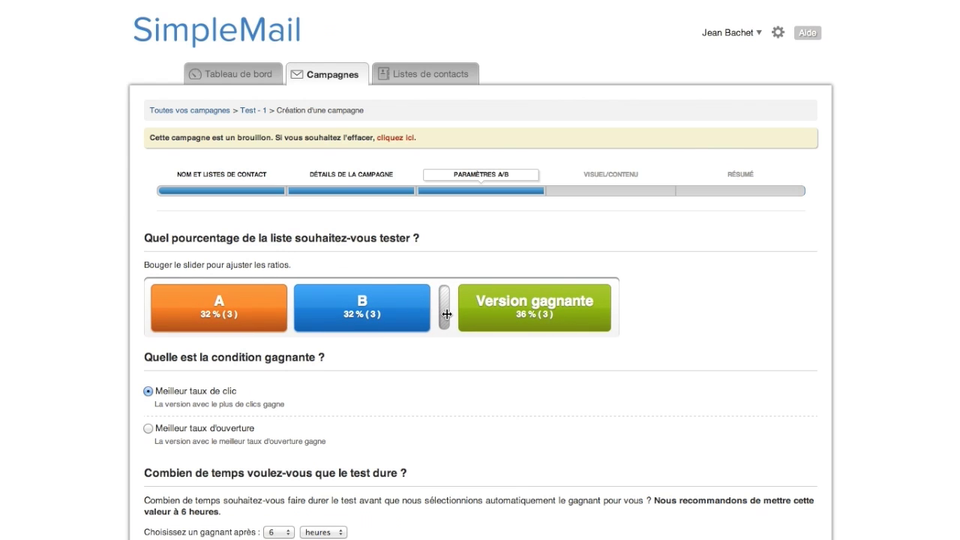
left_click_drag(447, 314, 350, 324)
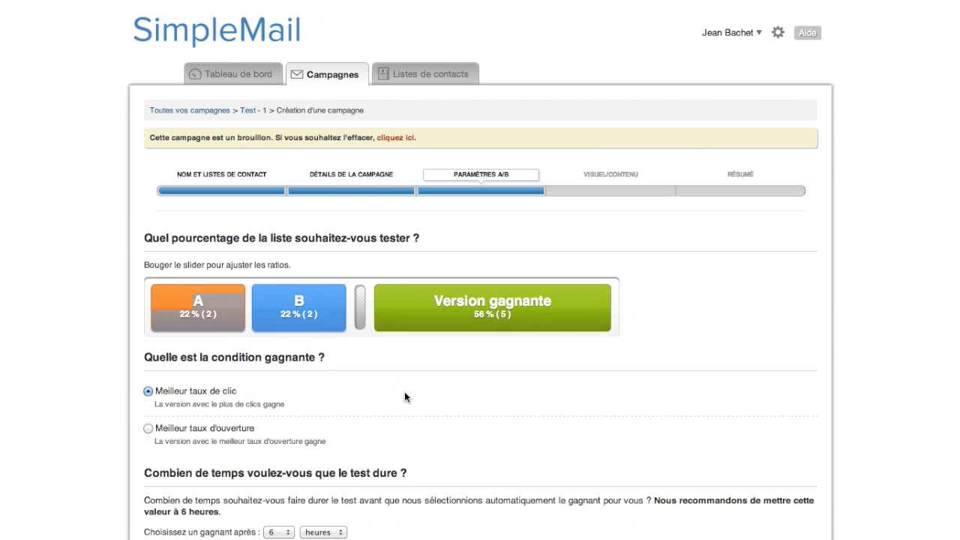
Make the best open rate the winning condition and set the ratios to 25 % for A, 25 % for B and 50 % for the winner.
scroll(257, 384, "down", 2)
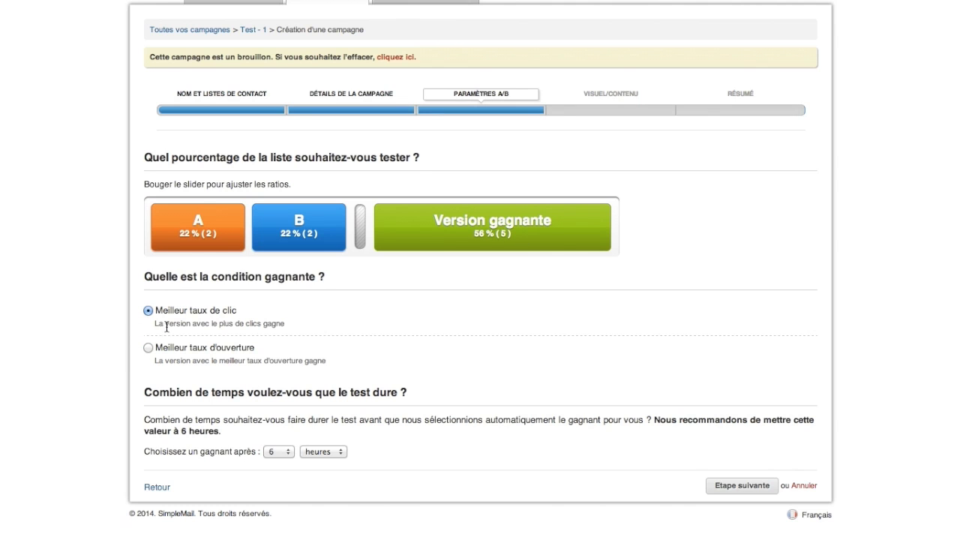
left_click(149, 347)
scroll(563, 259, "down", 1)
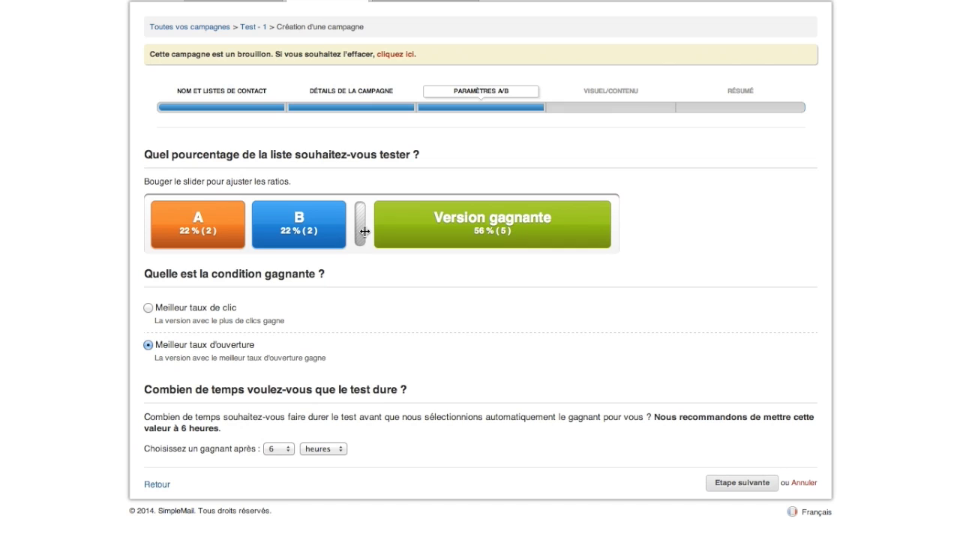
left_click_drag(363, 233, 385, 230)
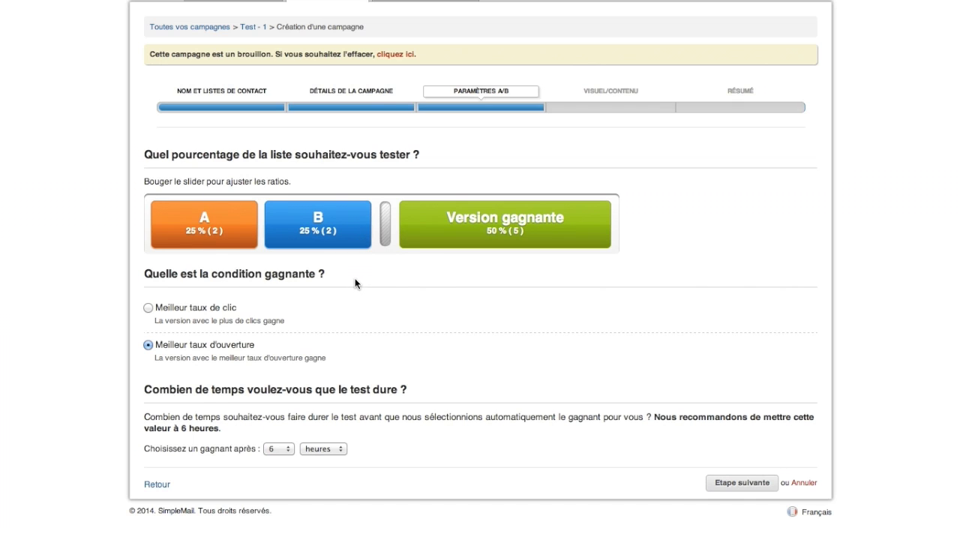
Set the test duration to 3 hours and continue to the visual and content stage.
left_click_drag(169, 352, 203, 345)
left_click(202, 367)
left_click(286, 450)
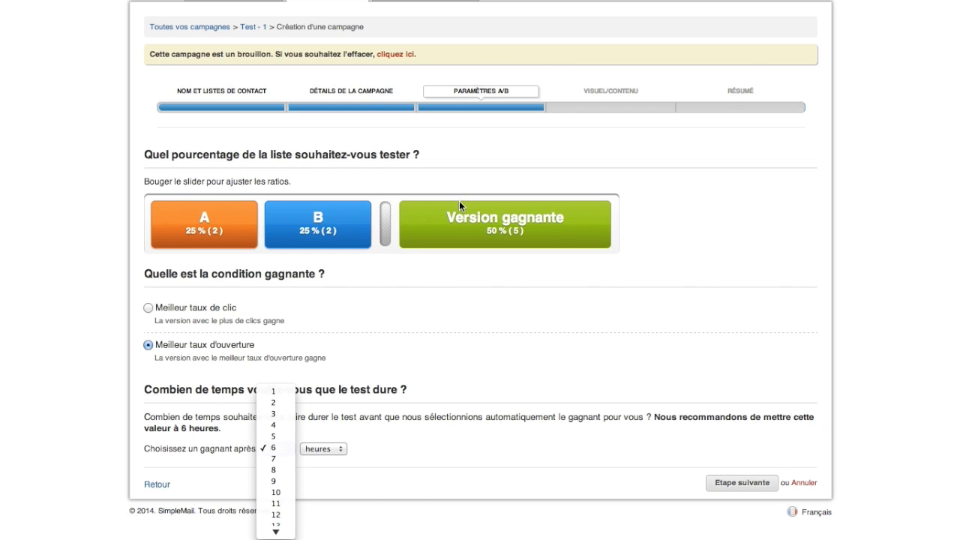
left_click(285, 414)
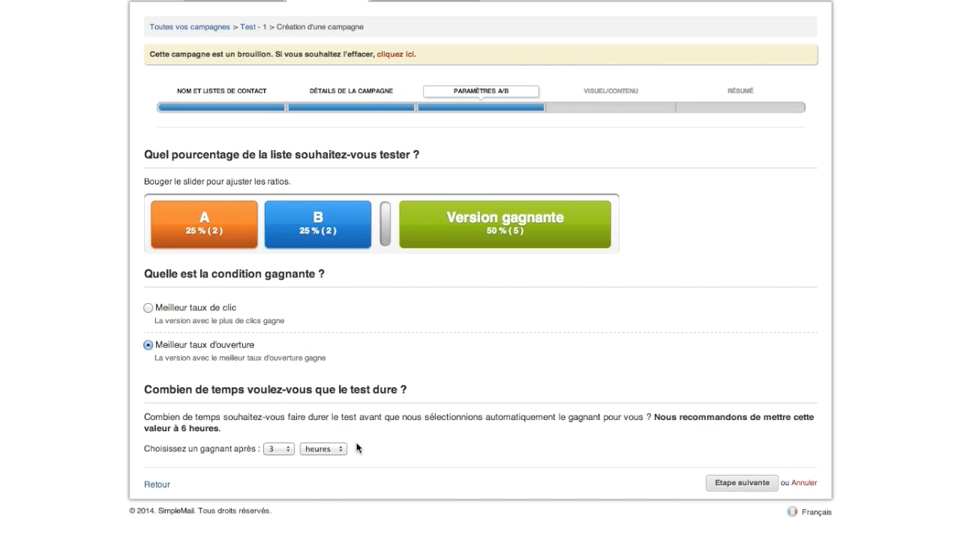
left_click(745, 485)
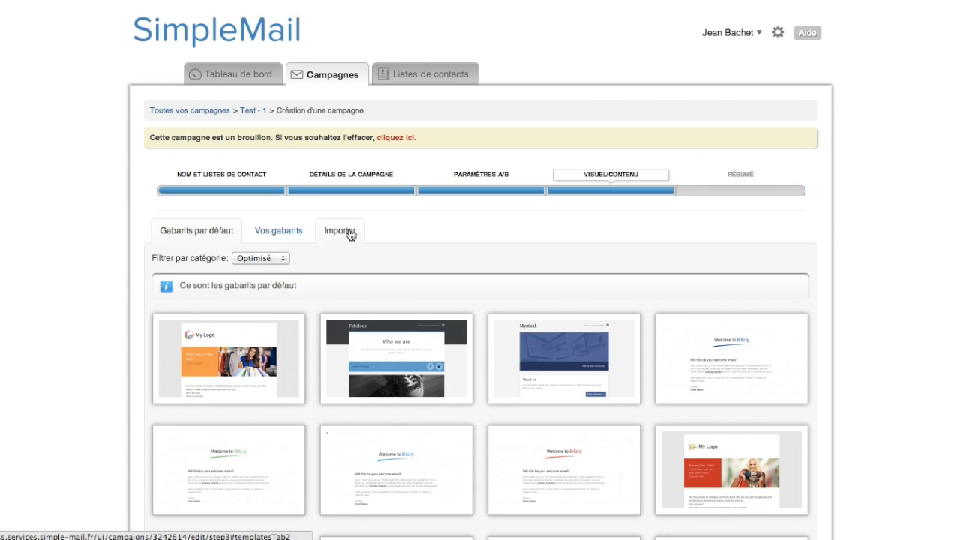
Look through the template sources and choose the default Fabulous template for version A.
left_click(298, 231)
left_click(339, 233)
left_click(272, 230)
left_click(219, 228)
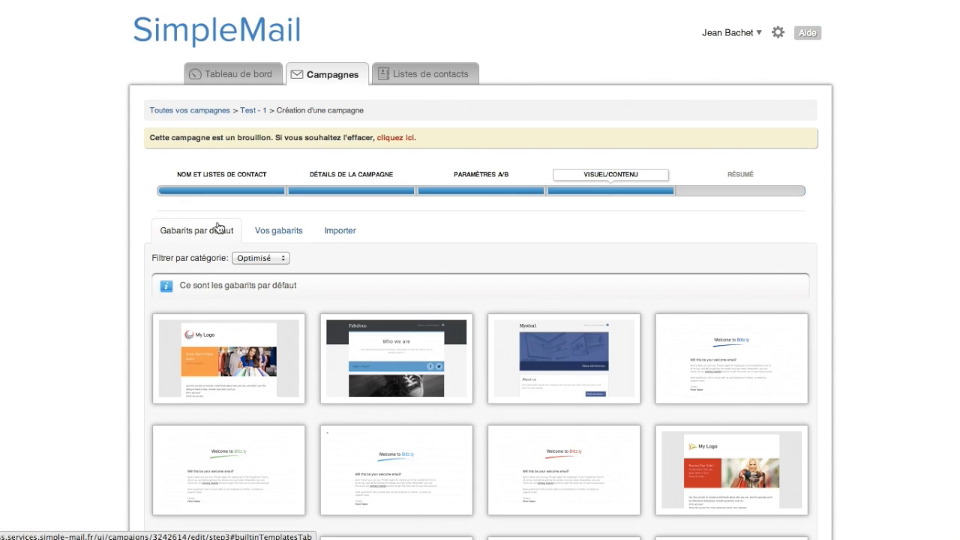
scroll(217, 228, "down", 1)
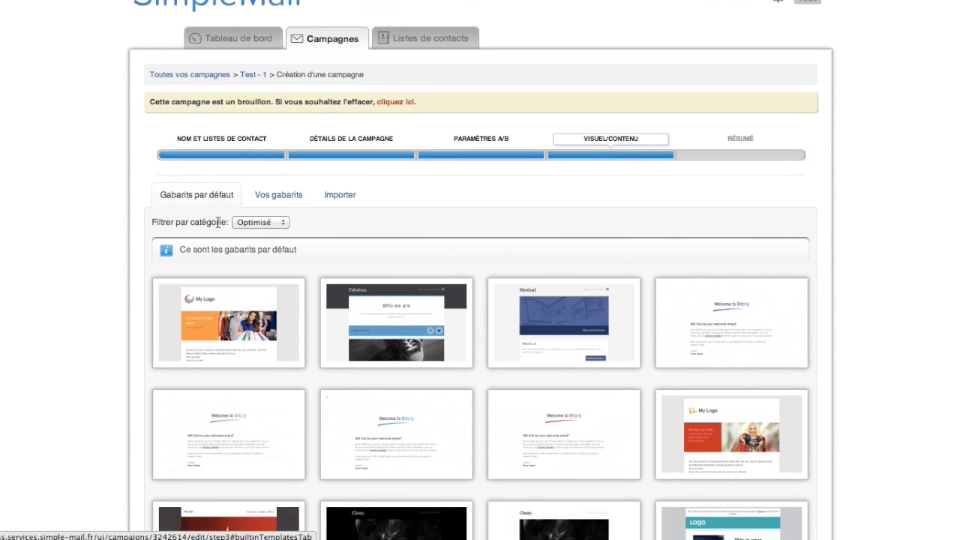
mouse_move(350, 311)
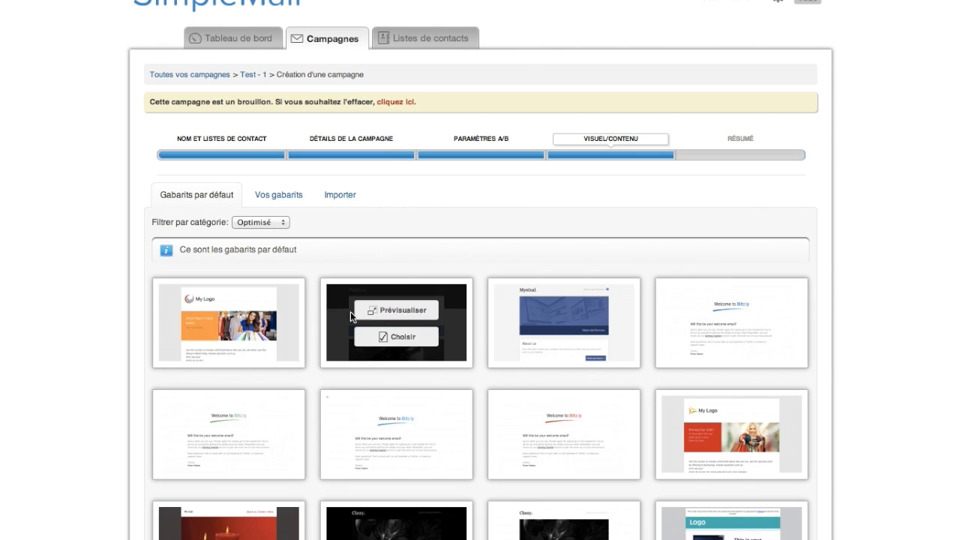
left_click(411, 341)
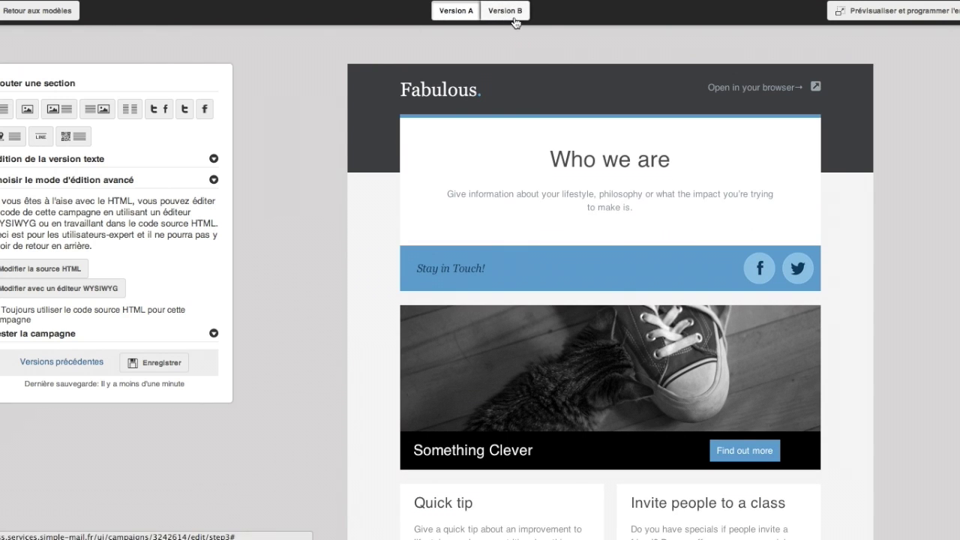
Switch to version B and replace its template with the default orange Black Friday "My Logo" design, accepting the loss of existing content.
left_click(514, 20)
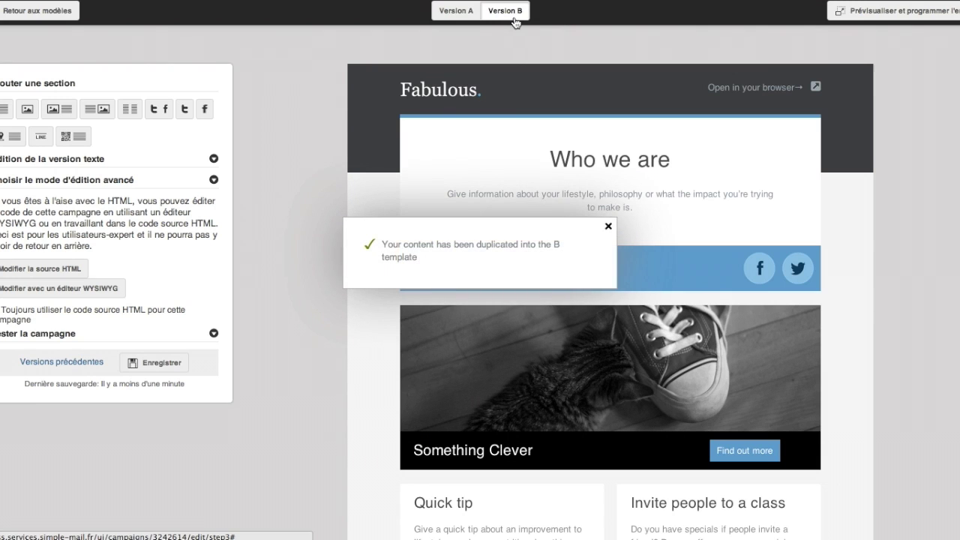
left_click(609, 227)
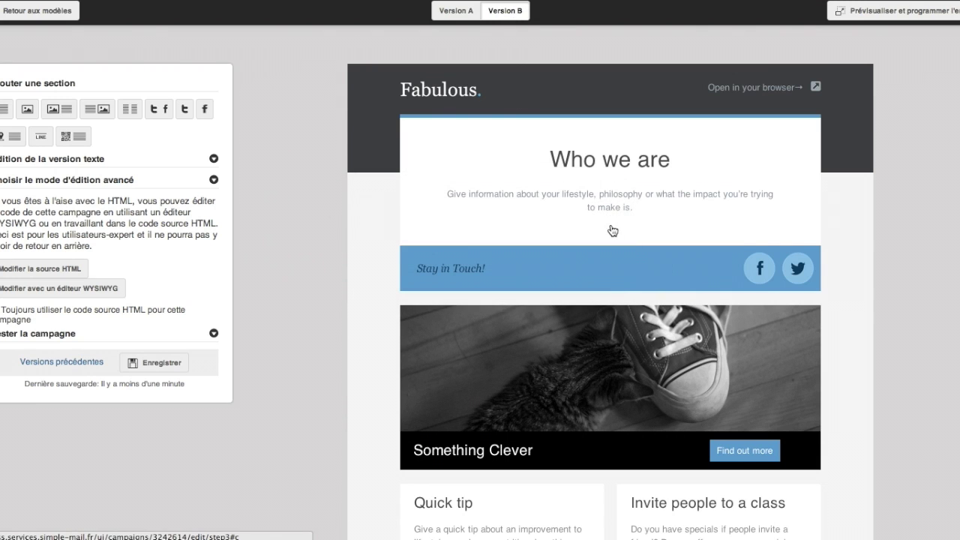
mouse_move(609, 386)
left_click(57, 12)
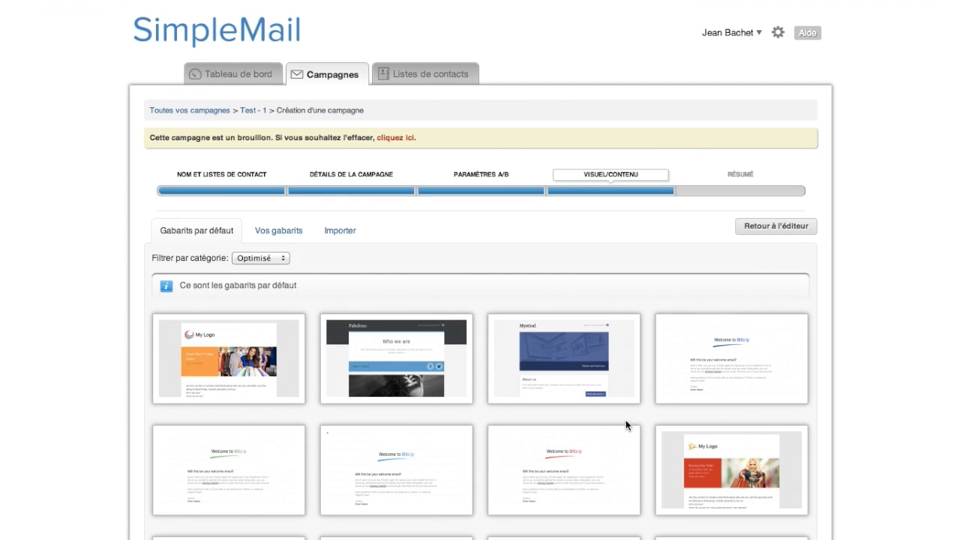
mouse_move(206, 354)
left_click(204, 371)
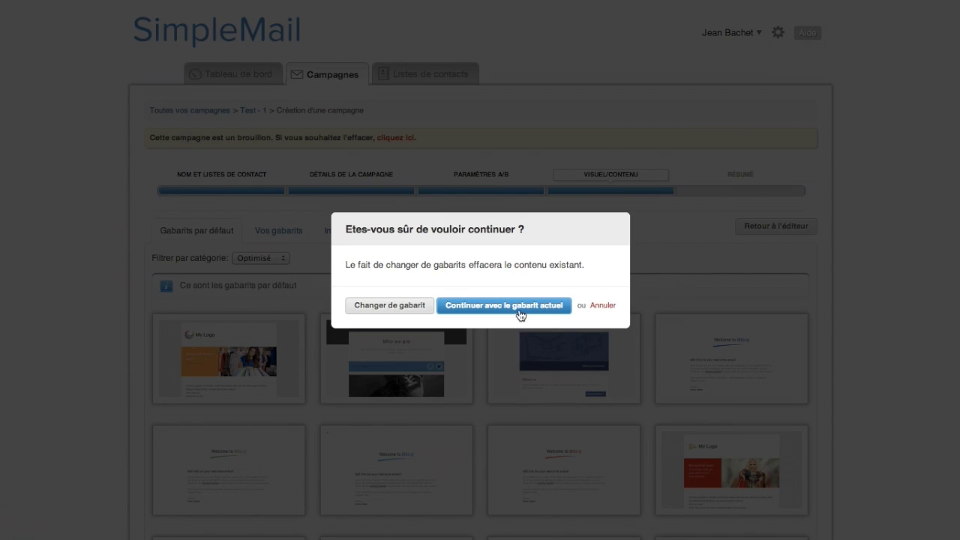
left_click(397, 306)
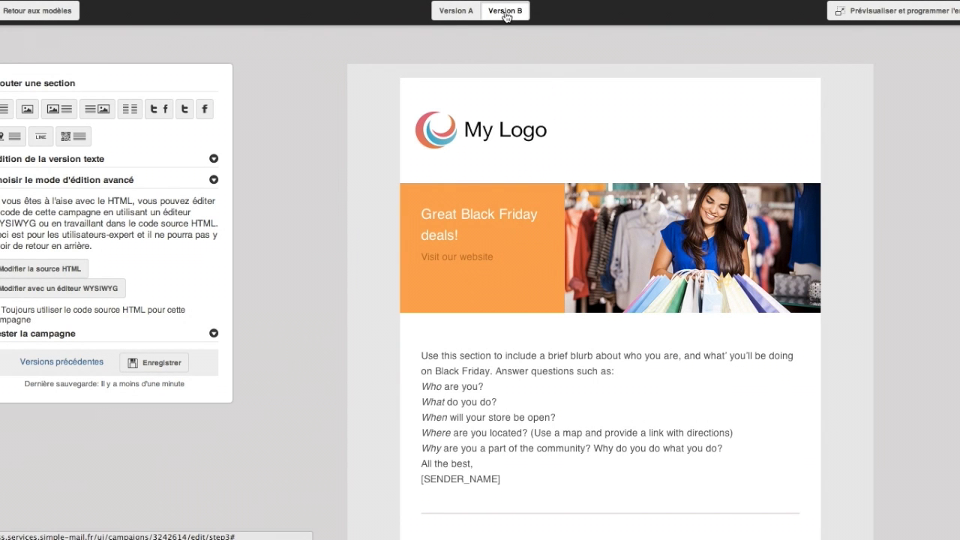
Compare versions A and B in the editor and preview the campaign with version A displayed.
left_click(459, 12)
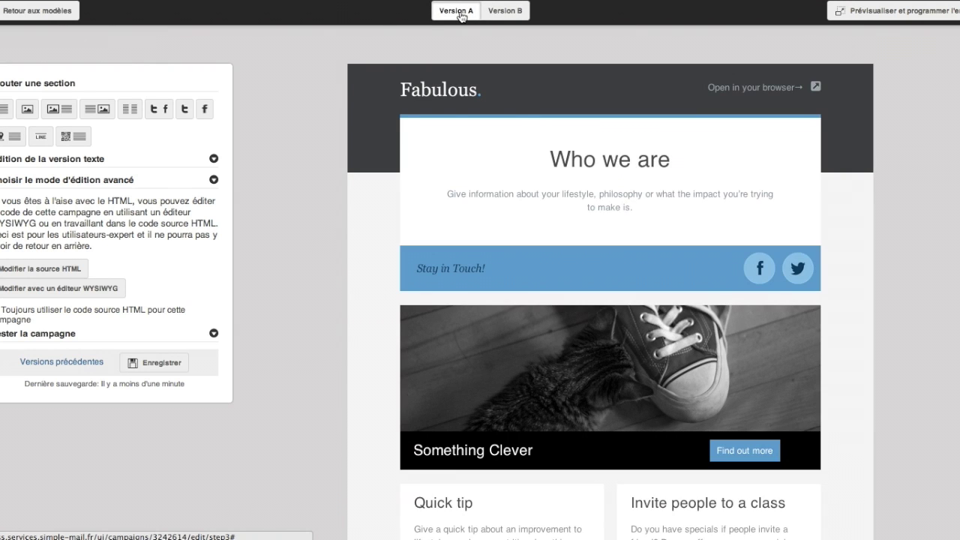
left_click(506, 14)
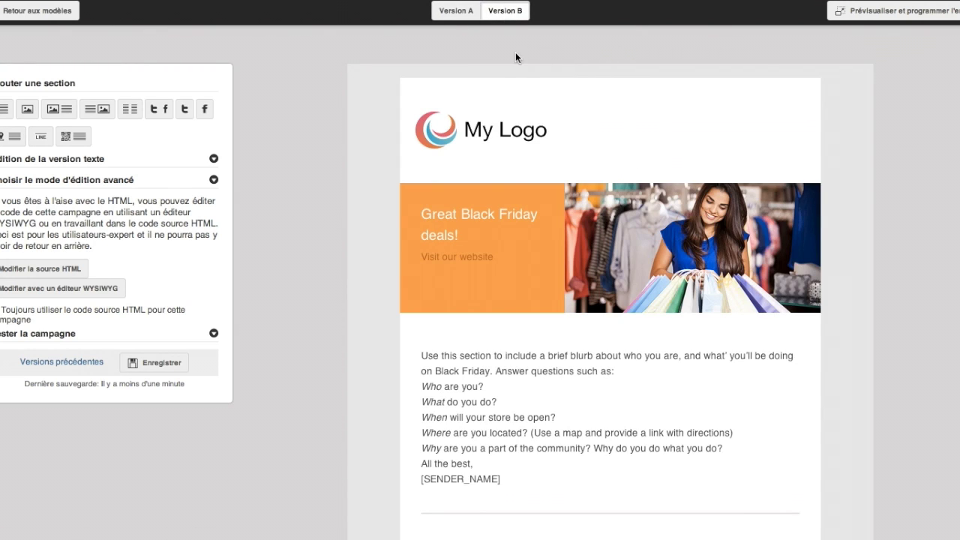
left_click(910, 20)
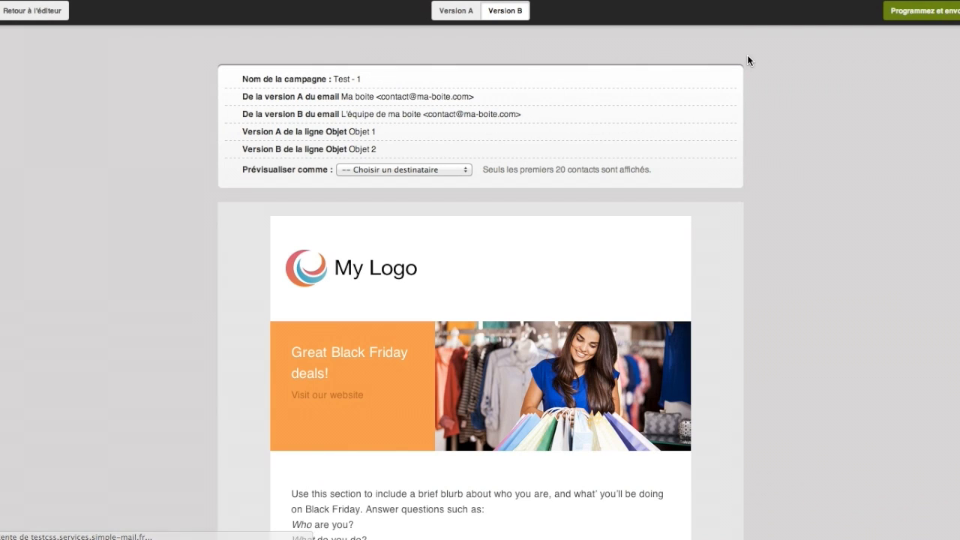
left_click(459, 14)
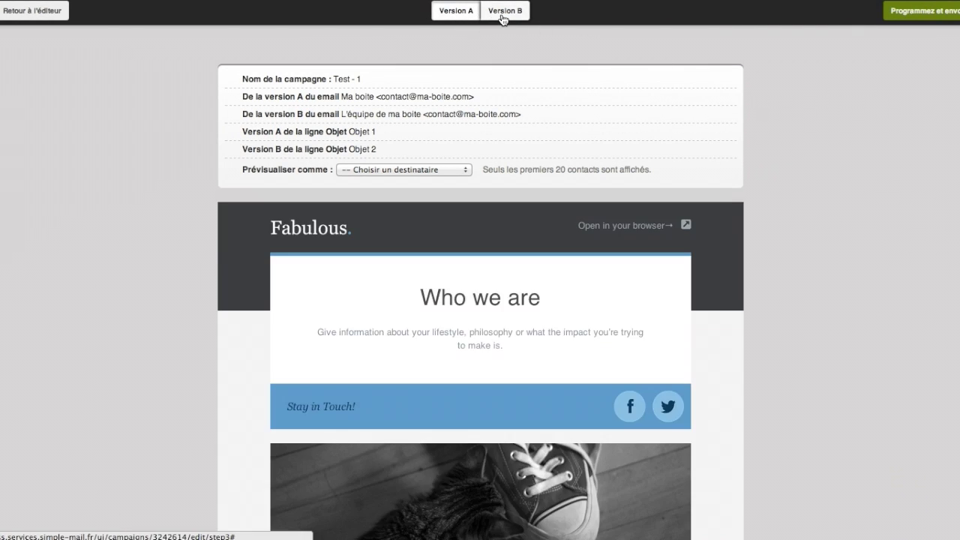
Preview version B of the campaign with its sender details and continue to the scheduling and sending summary.
left_click(504, 13)
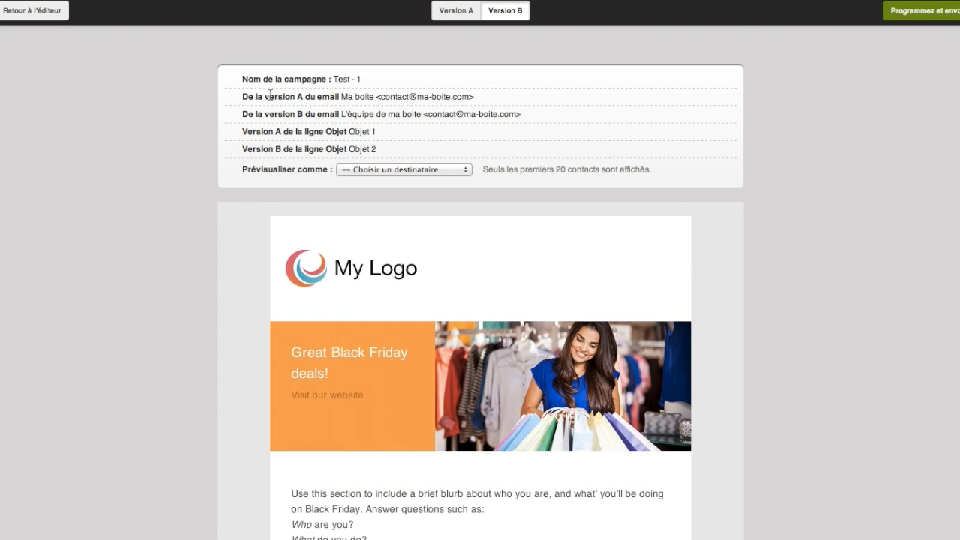
left_click_drag(270, 96, 386, 98)
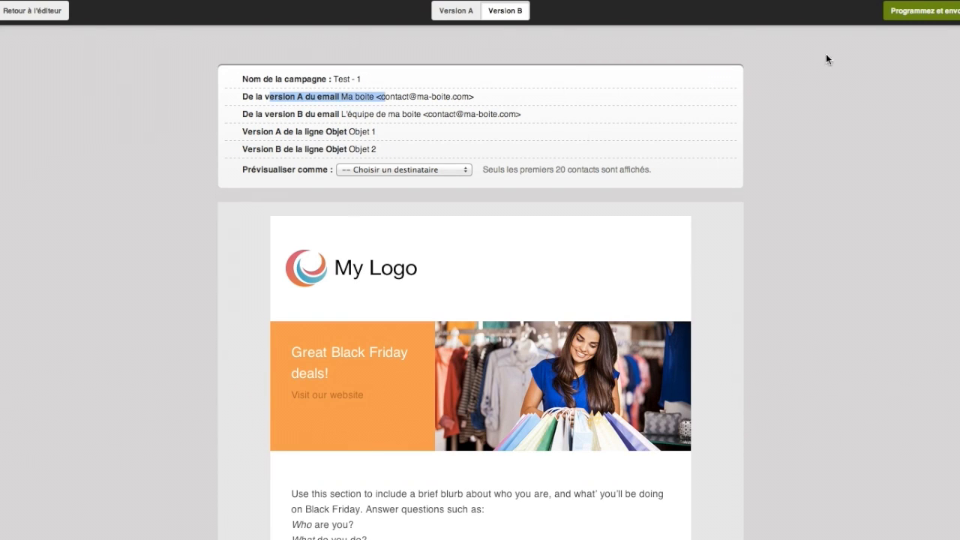
left_click(900, 18)
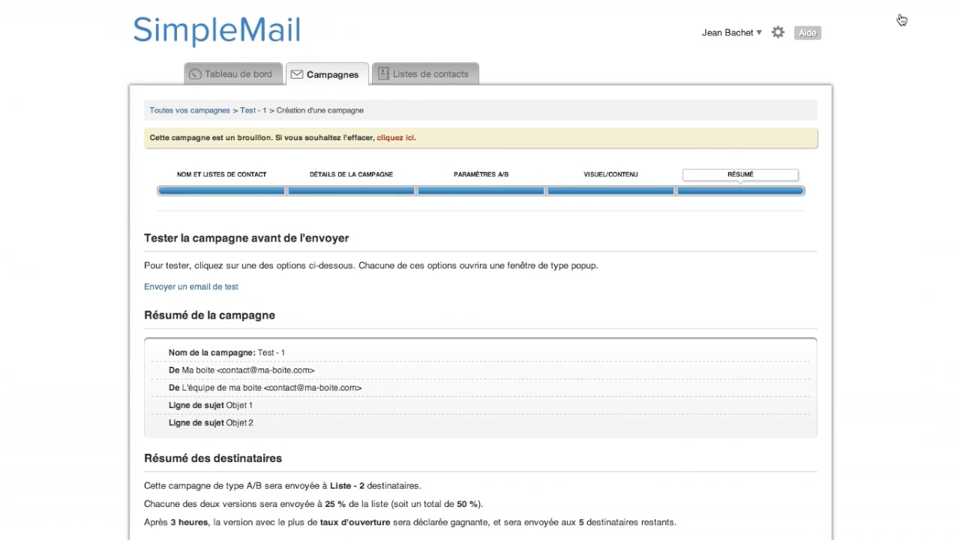
Check the test duration in the recipient summary and choose to schedule the campaign for later sending.
scroll(660, 180, "down", 5)
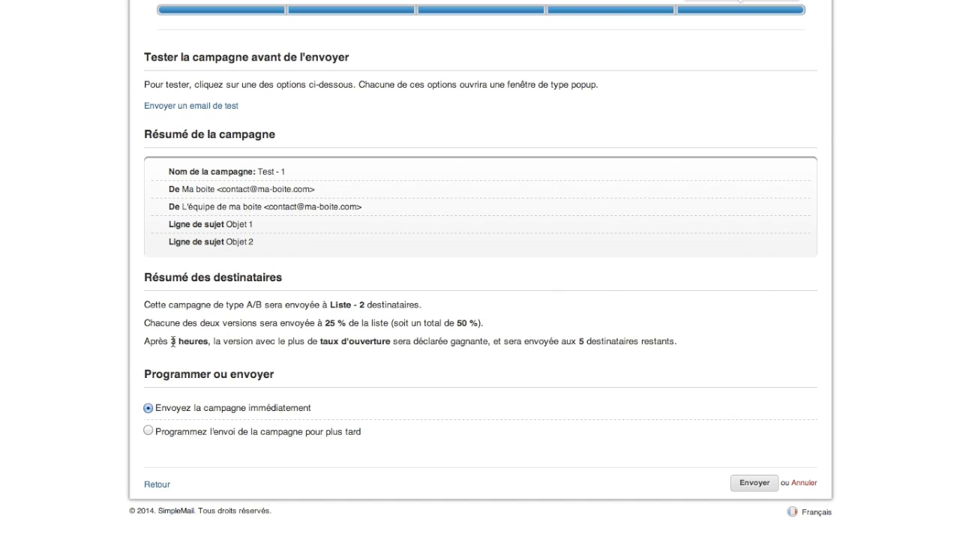
left_click_drag(168, 342, 200, 343)
left_click(148, 431)
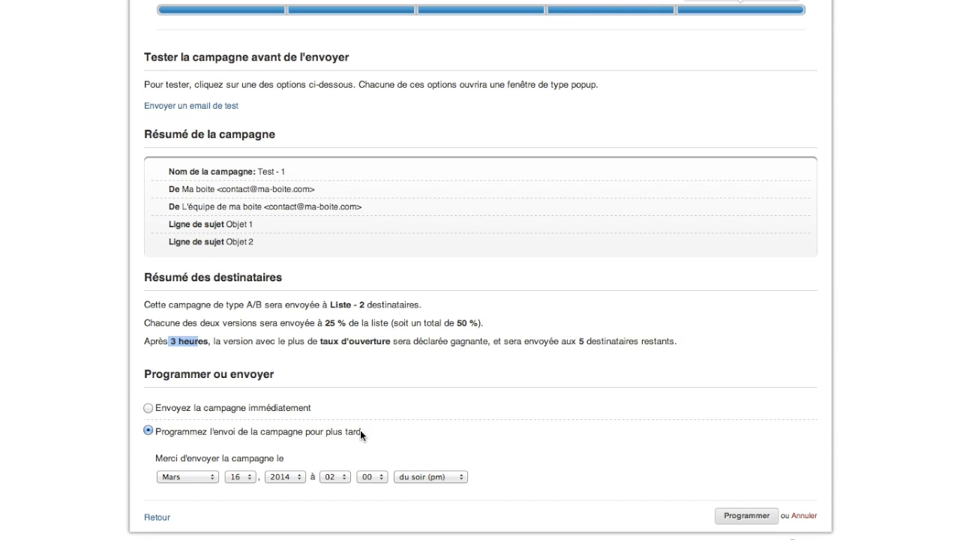
Review the campaign summary, the A/B recipient split and winner rule, and the scheduling options.
scroll(360, 433, "up", 4)
scroll(360, 433, "down", 3)
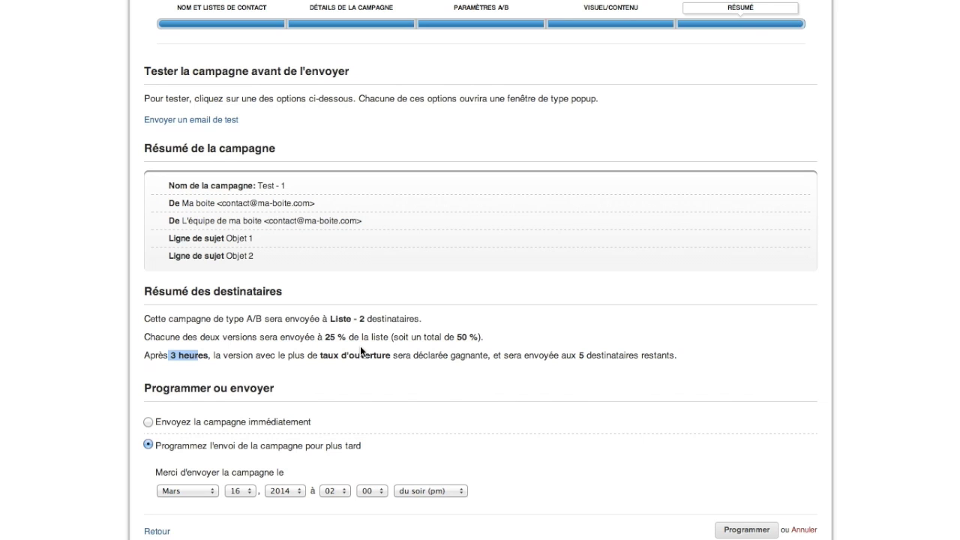
scroll(360, 346, "up", 2)
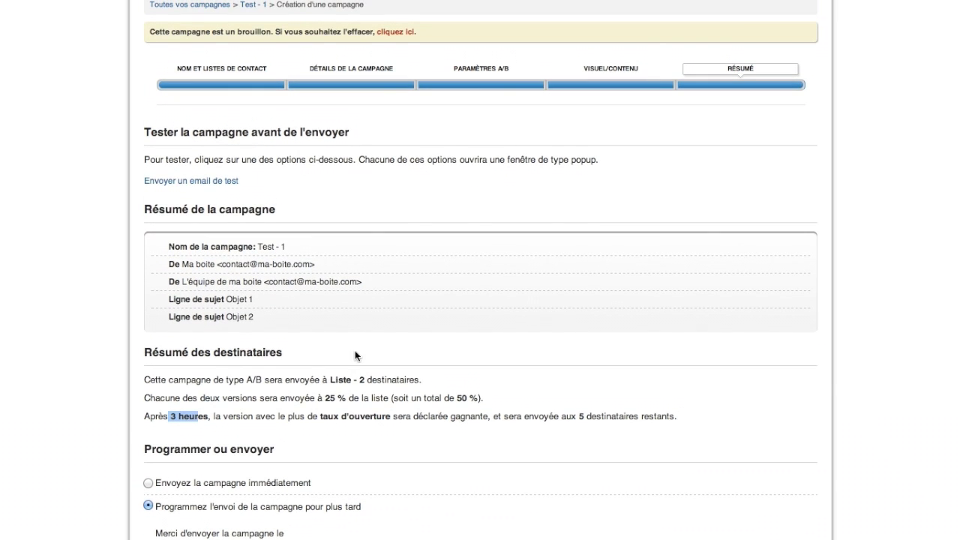
left_click(320, 393)
scroll(320, 389, "down", 2)
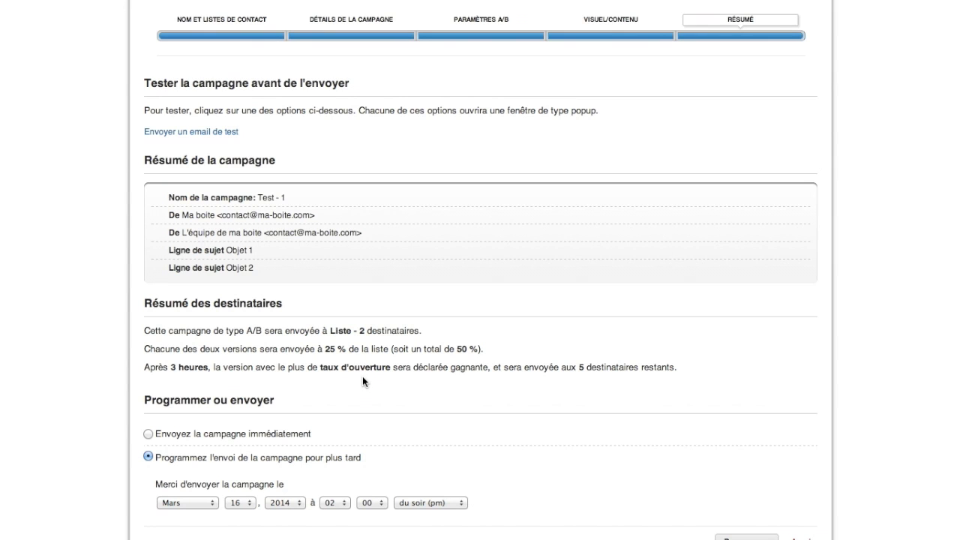
scroll(363, 377, "down", 1)
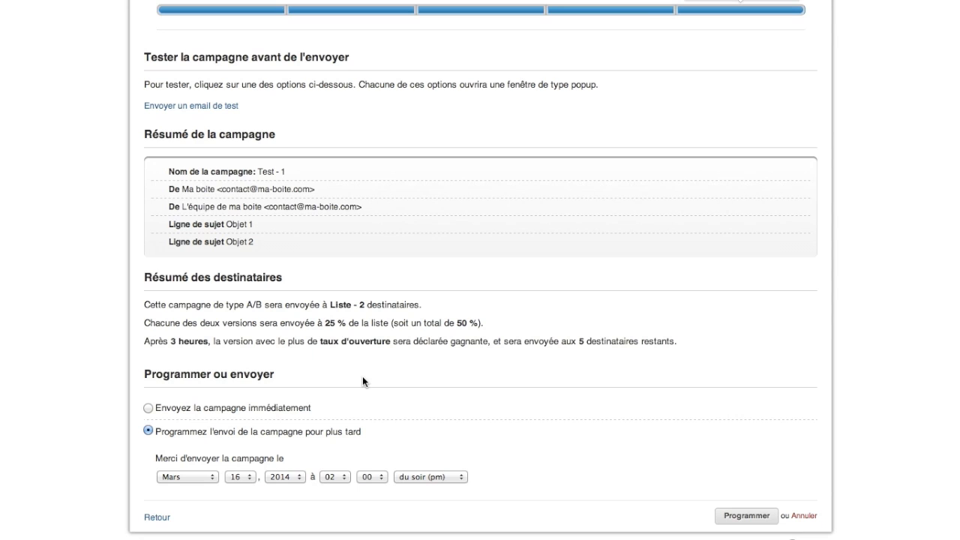